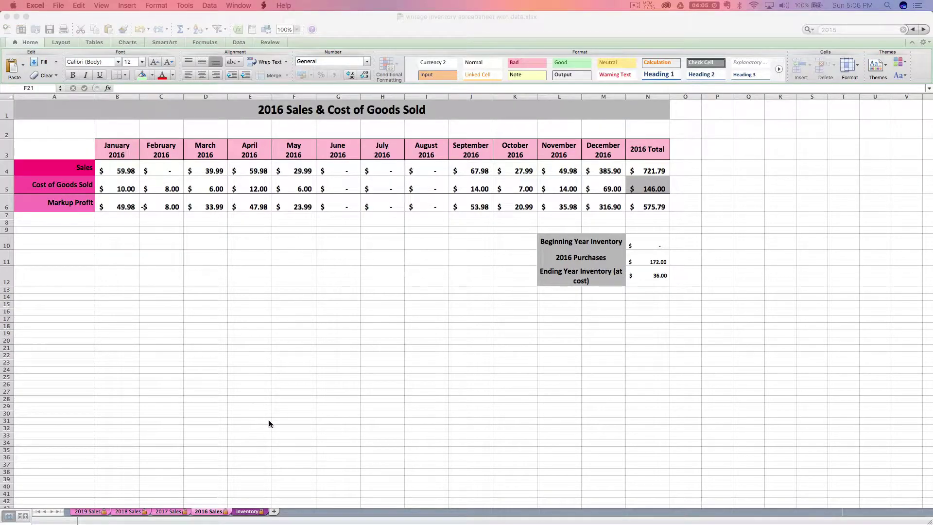
Flip between the 2016 Sales and Inventory List sheets to compare them
click(236, 514)
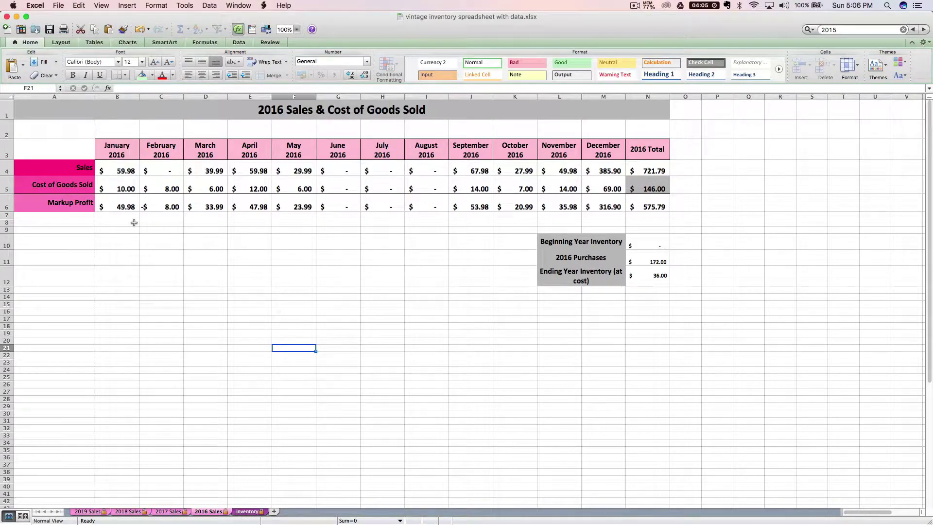
click(248, 511)
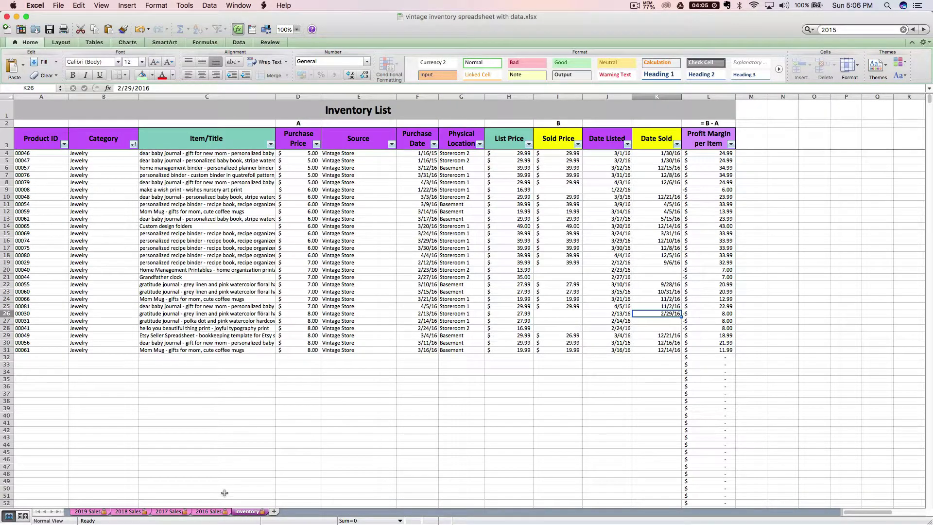
click(210, 512)
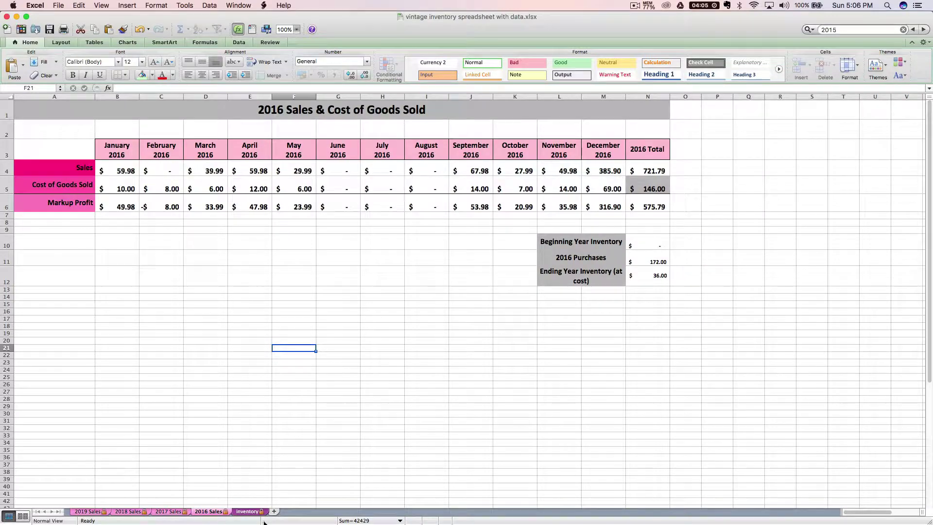
click(241, 514)
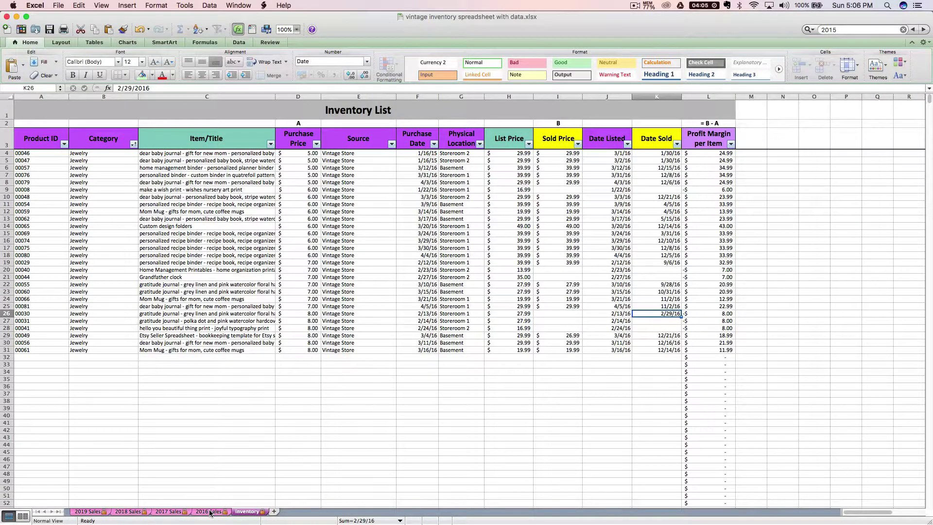
click(210, 512)
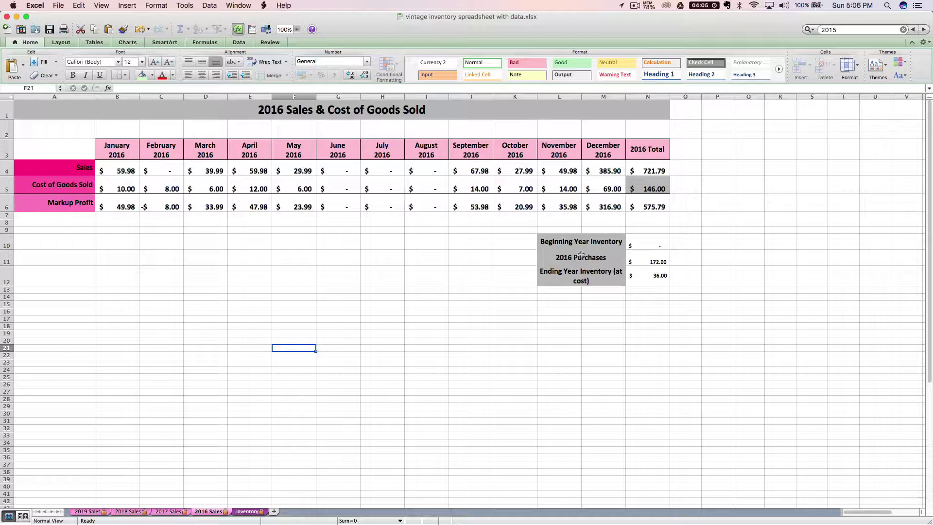
Check the $172.00 2016 Purchases figure against the Inventory List purchase prices
drag(562, 260, 640, 257)
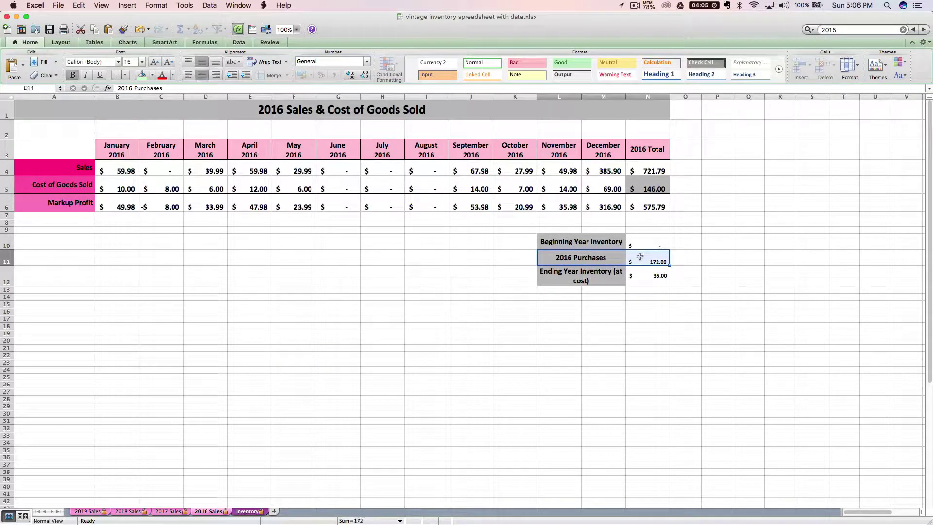
click(248, 511)
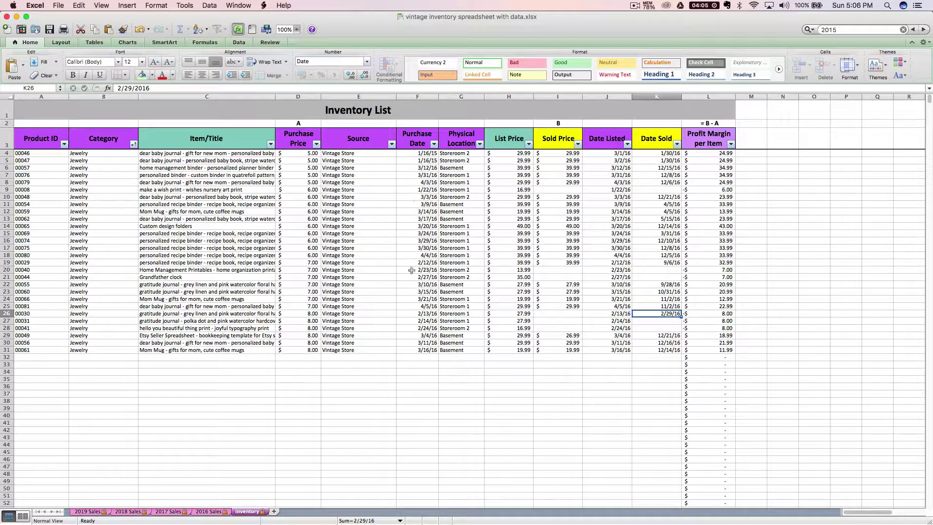
drag(310, 155, 421, 162)
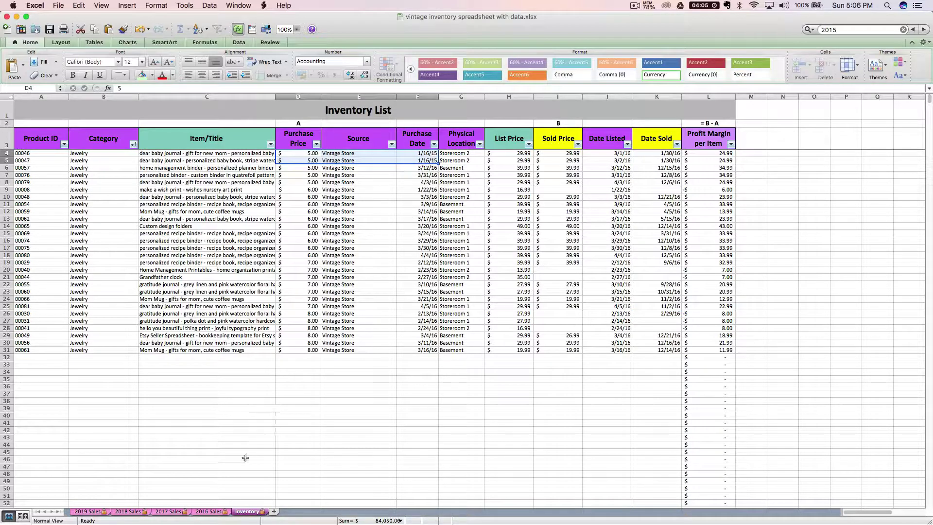
click(221, 513)
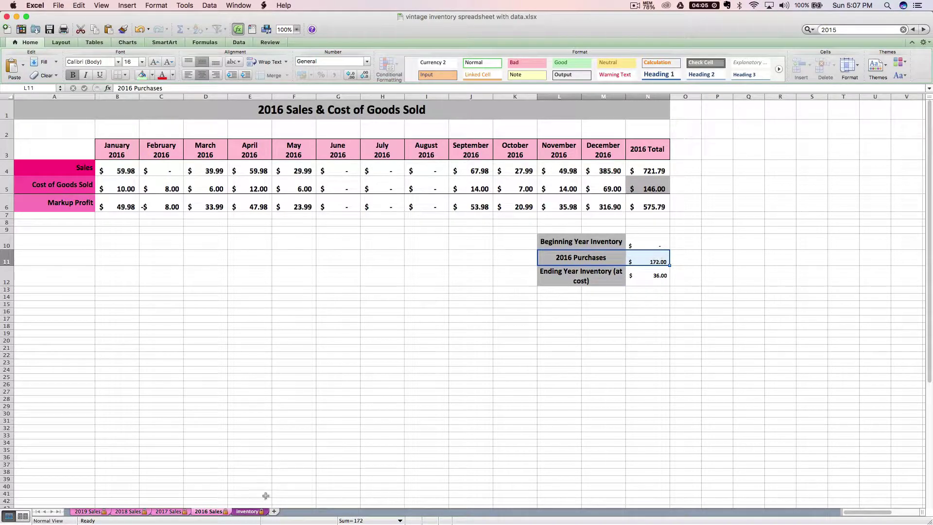
click(251, 513)
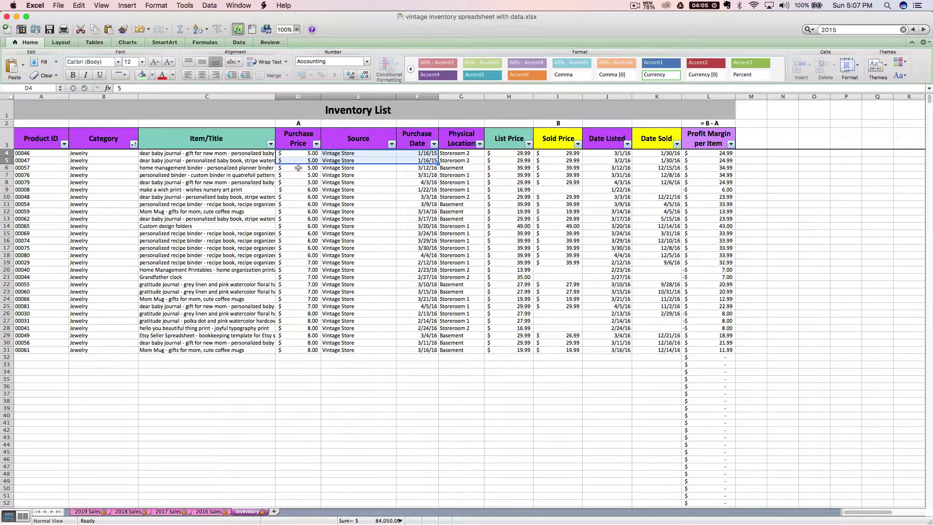
drag(298, 168, 305, 350)
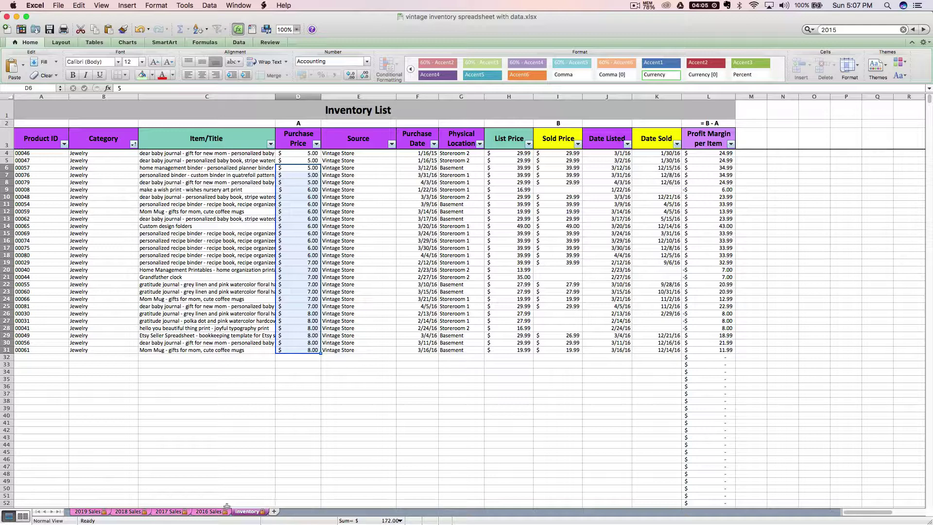
click(204, 511)
click(643, 261)
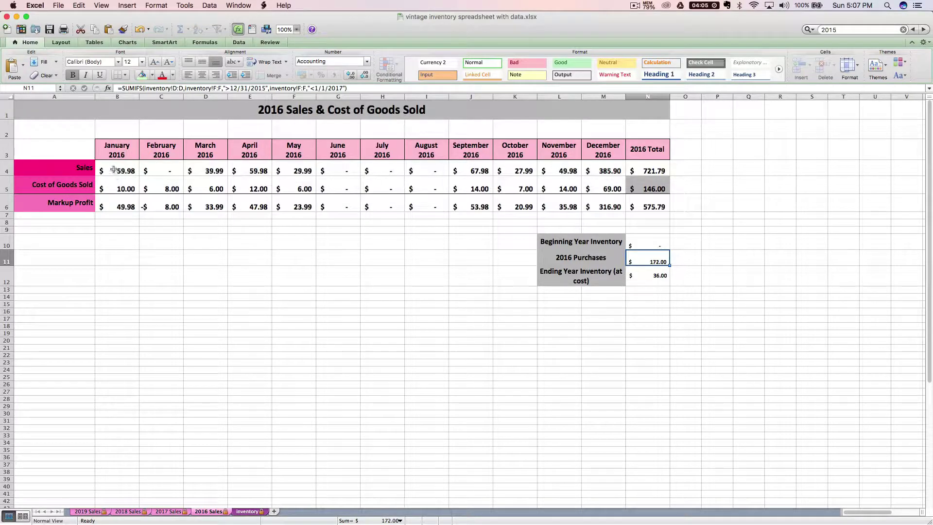
Review the monthly Sales and Cost of Goods Sold rows against Inventory Date Sold entries
drag(118, 171, 598, 167)
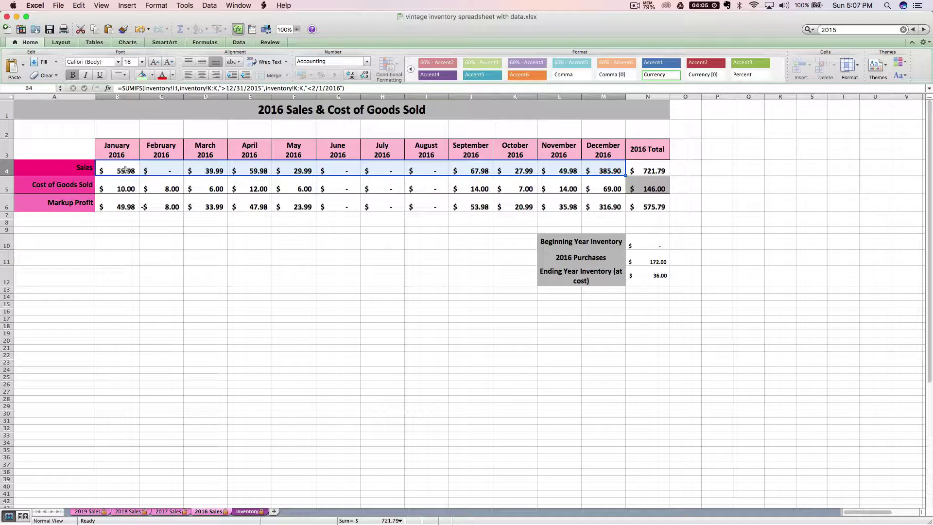
click(243, 512)
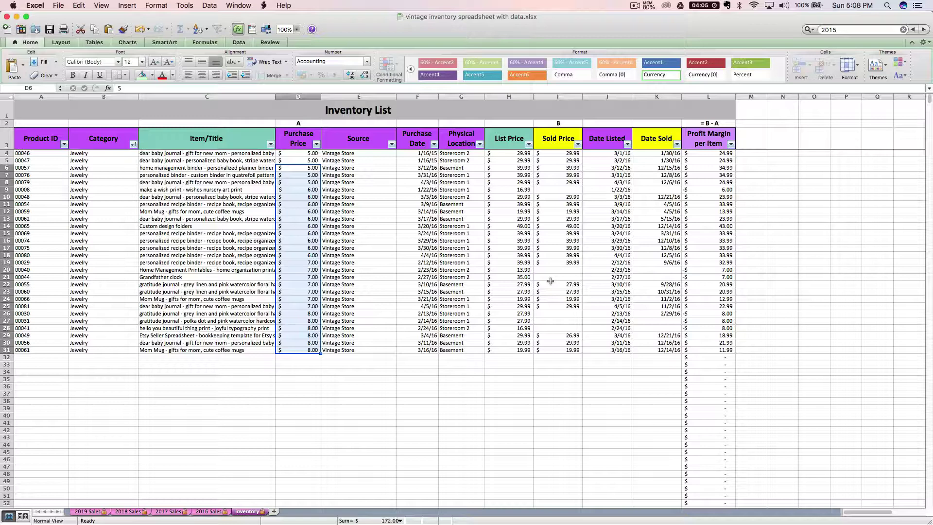
click(212, 512)
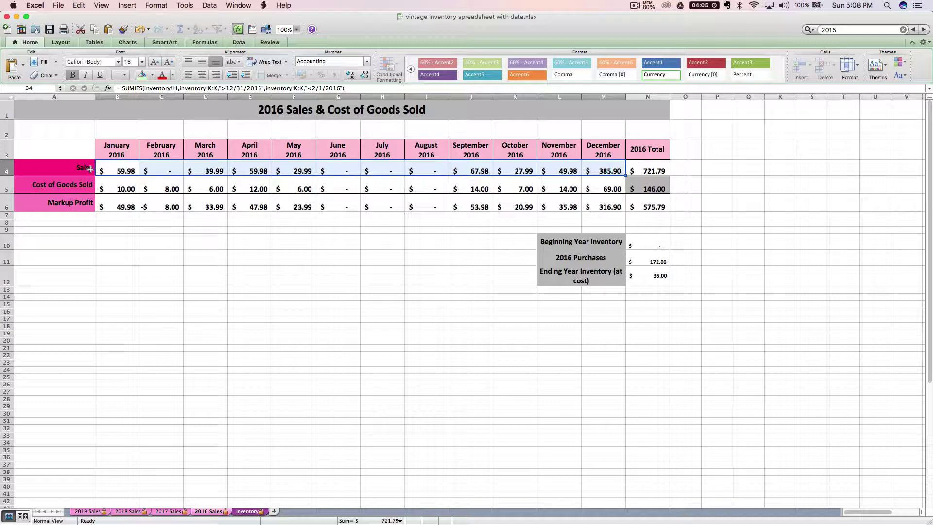
click(89, 186)
drag(108, 187, 586, 185)
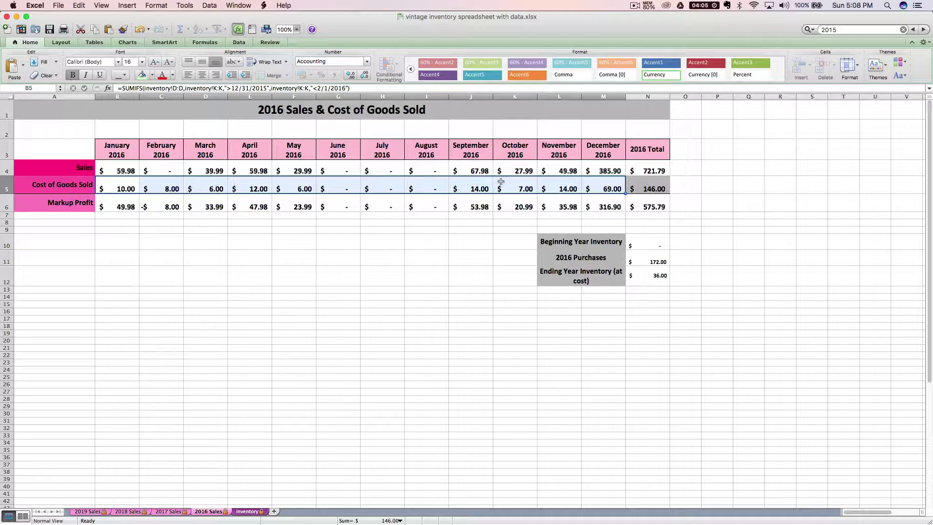
click(247, 511)
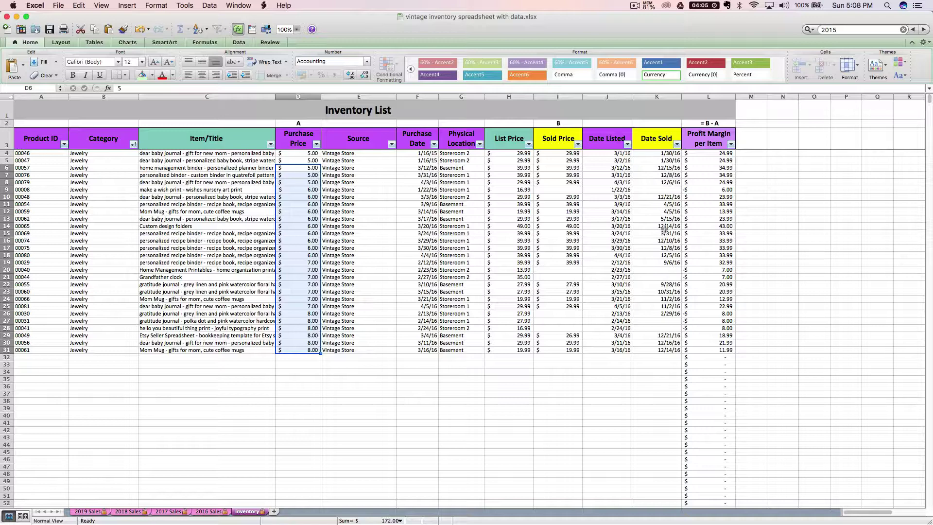
click(664, 219)
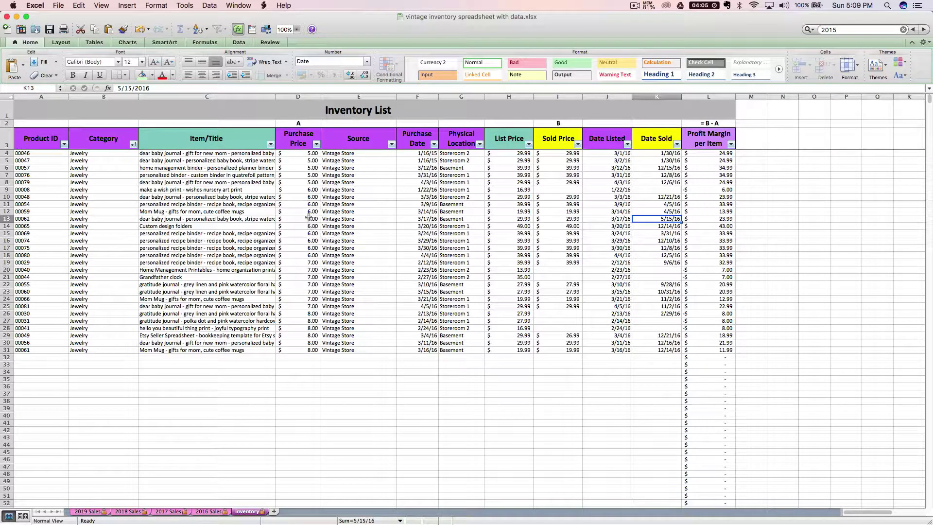
click(209, 511)
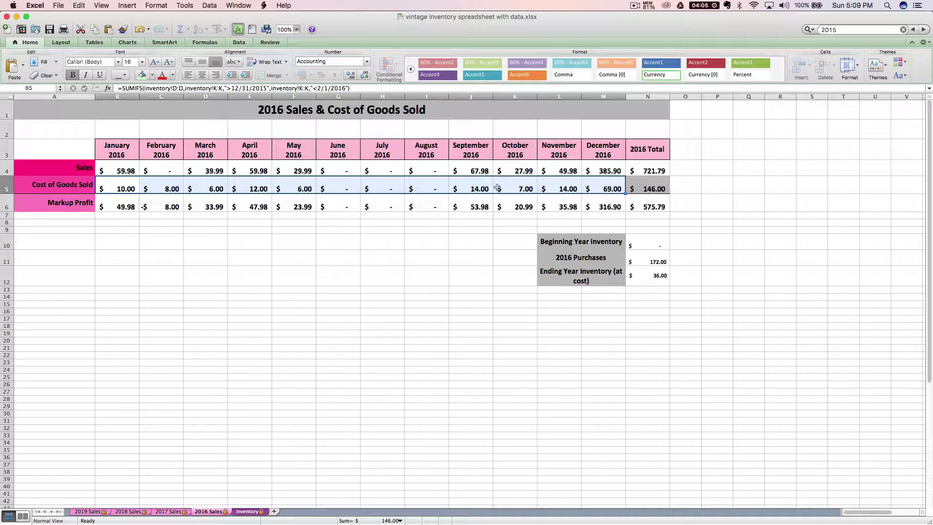
click(584, 215)
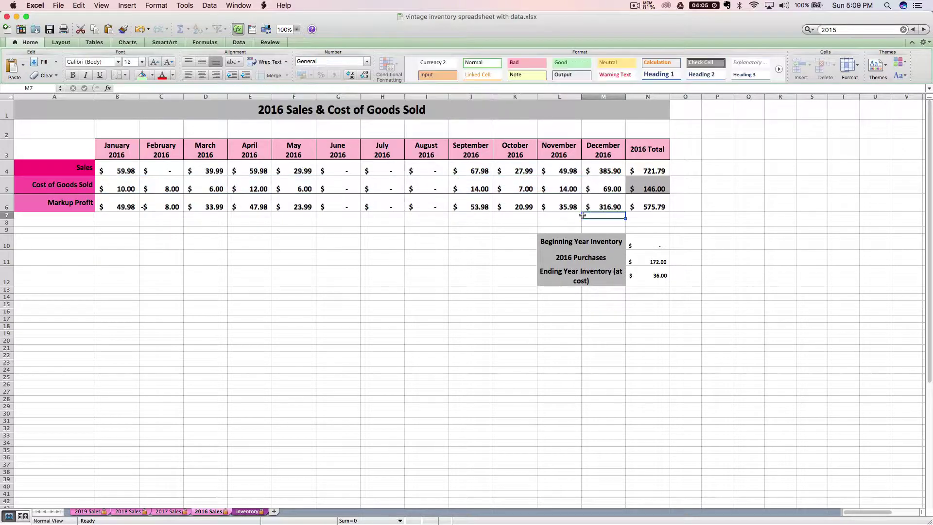
Inspect the Beginning, 2016 Purchases and Ending Year Inventory formulas, then show the Inventory List
click(634, 240)
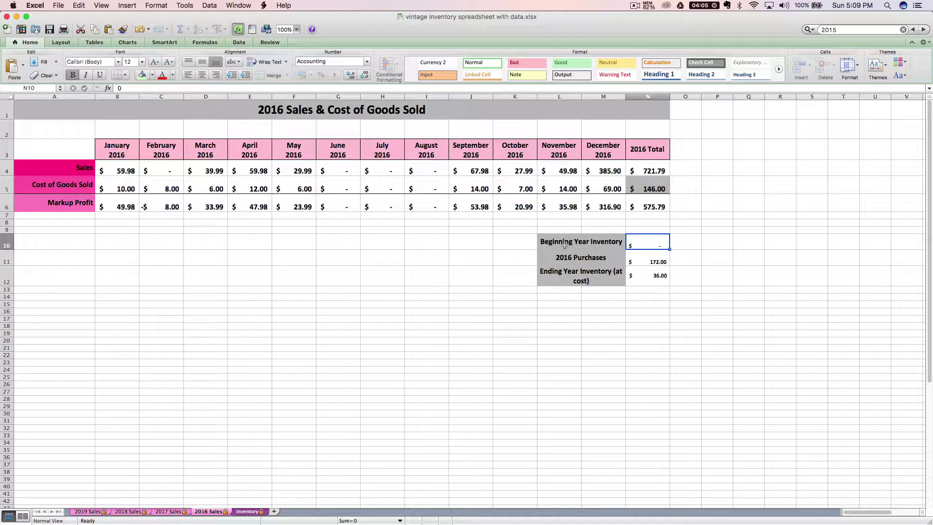
click(643, 258)
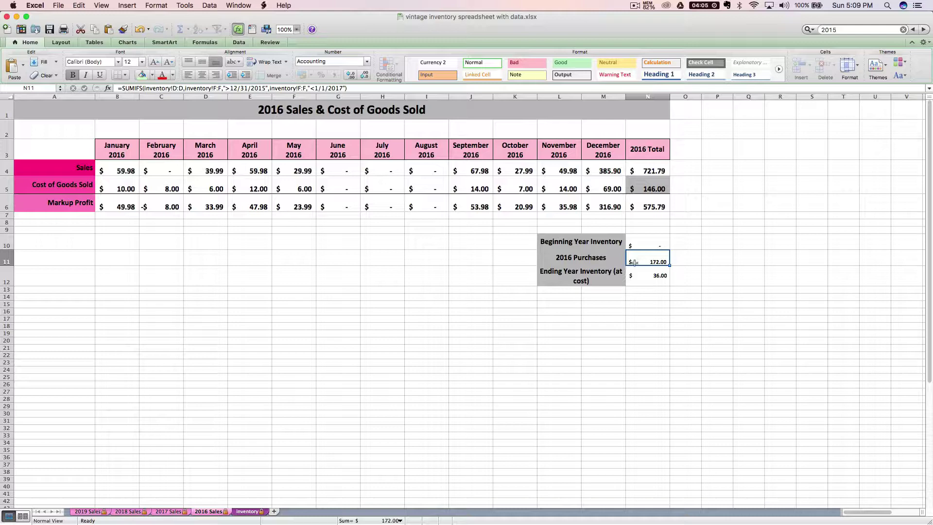
drag(637, 280, 621, 278)
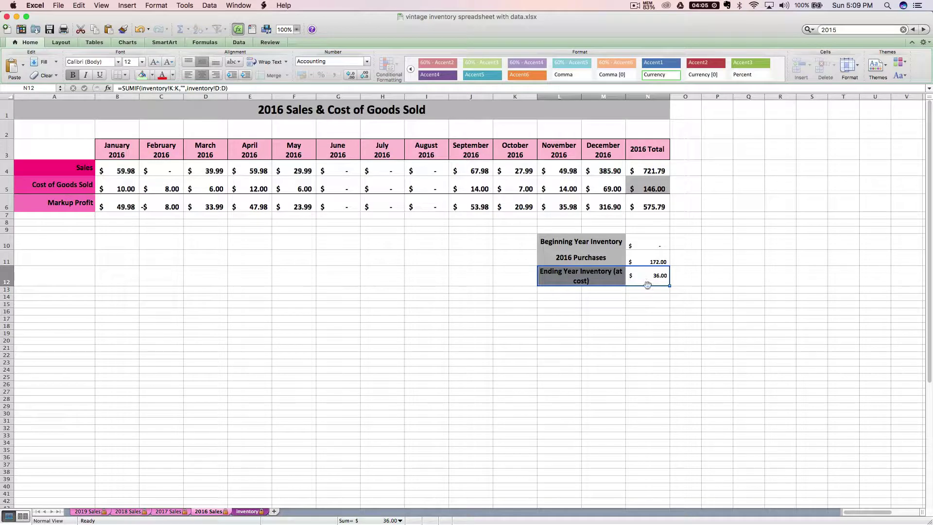
click(247, 512)
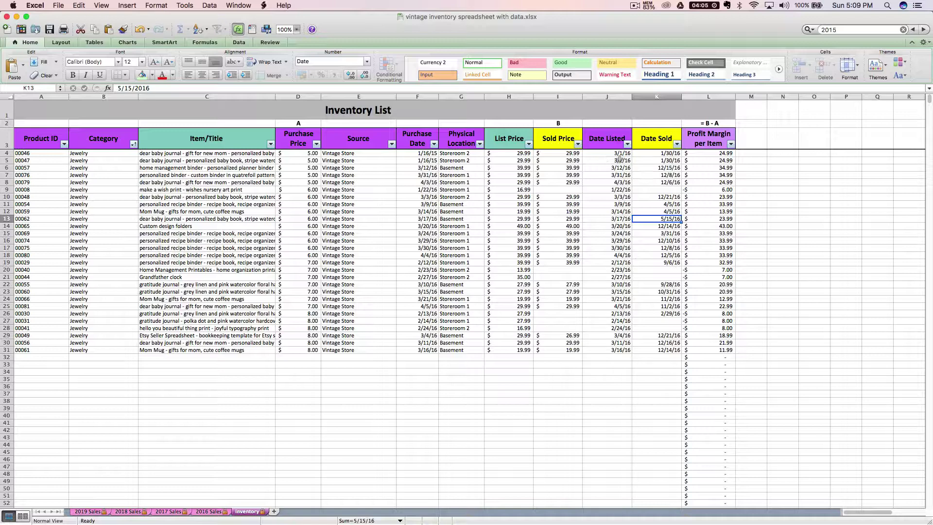
click(655, 190)
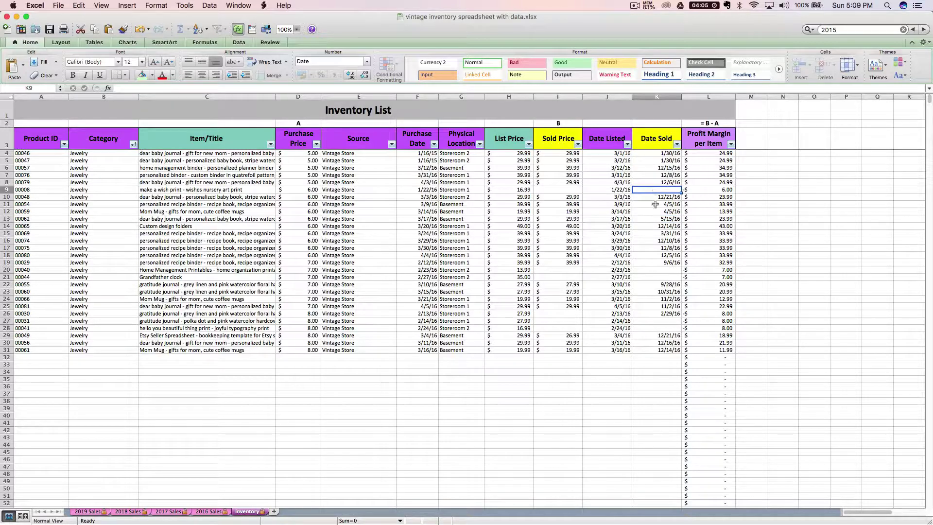
click(650, 270)
click(649, 277)
click(641, 321)
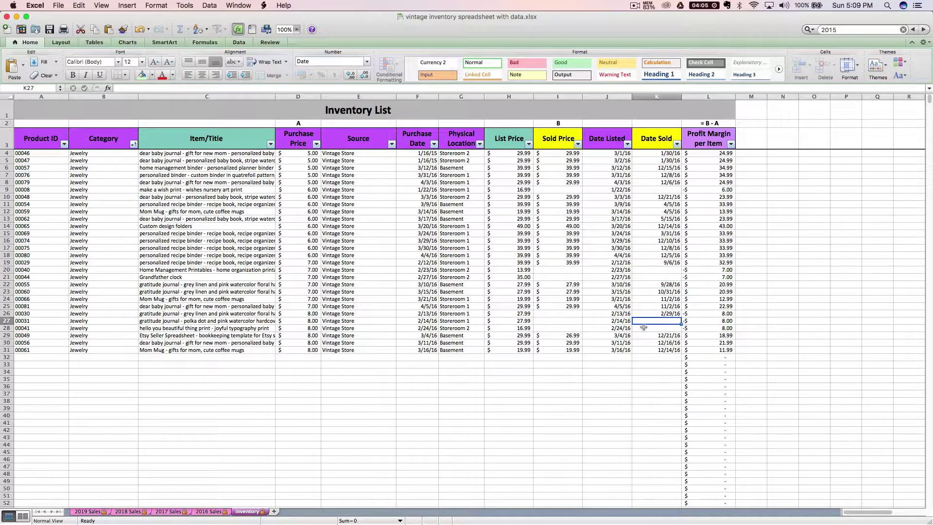
click(644, 328)
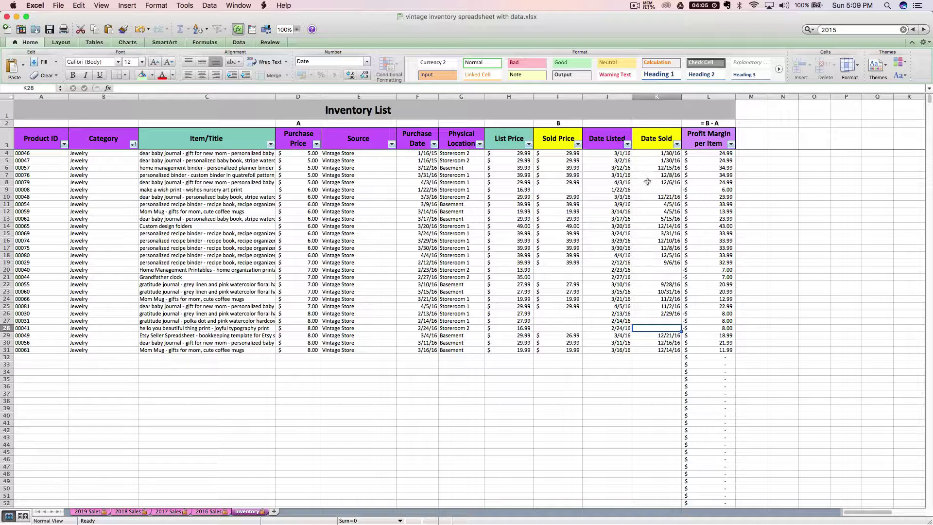
click(304, 189)
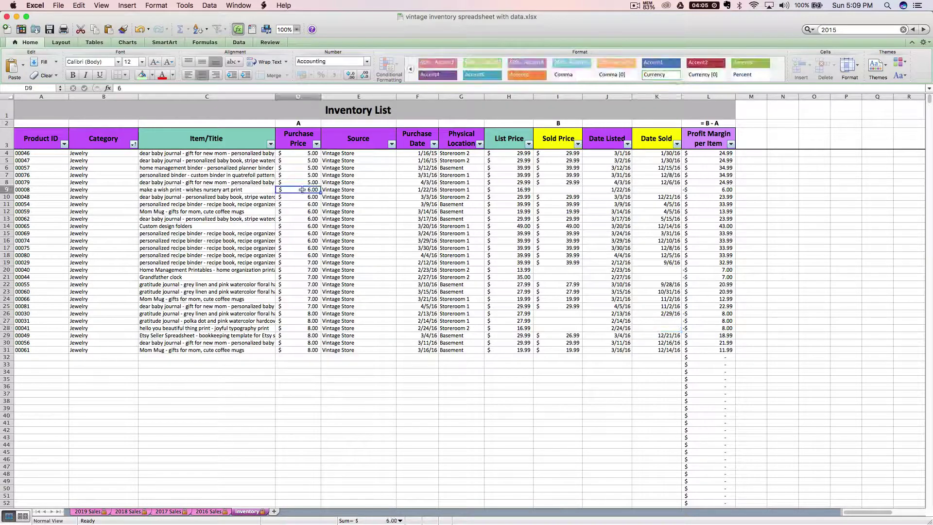
click(222, 511)
click(631, 279)
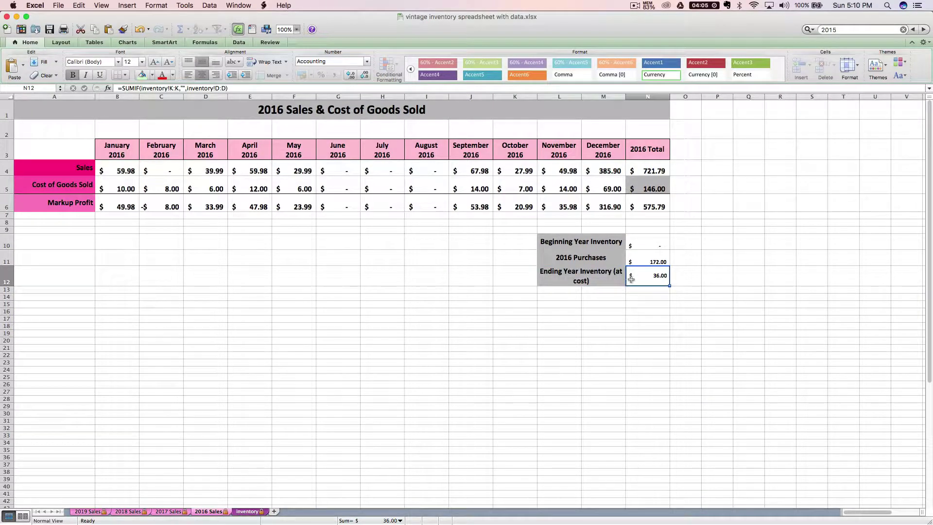
click(250, 511)
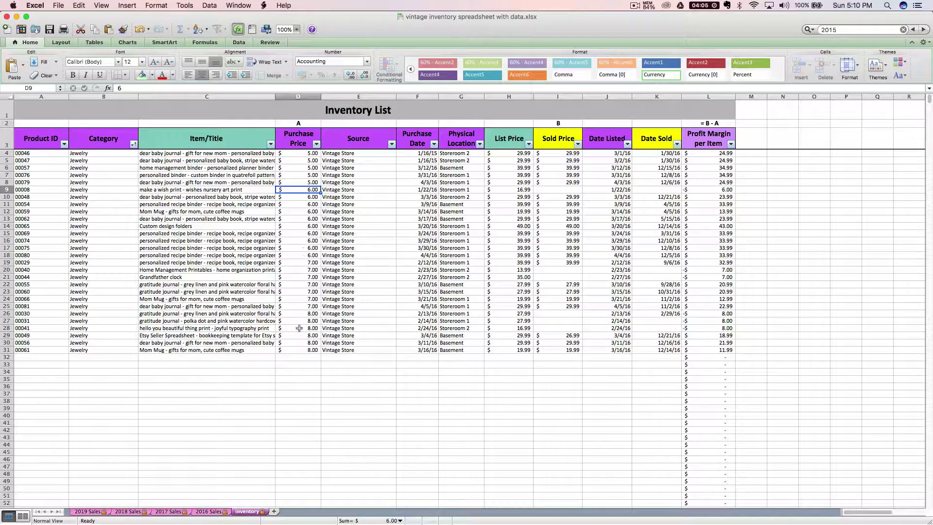
click(211, 512)
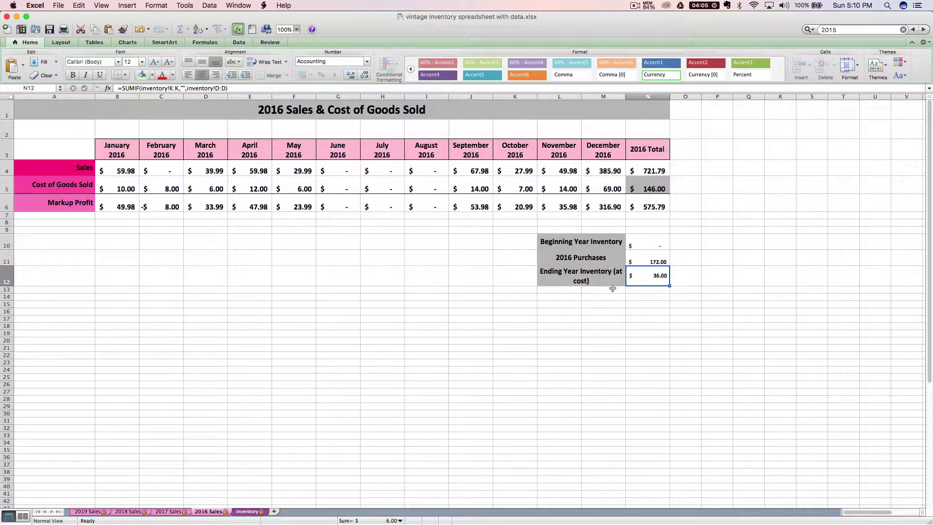
click(641, 275)
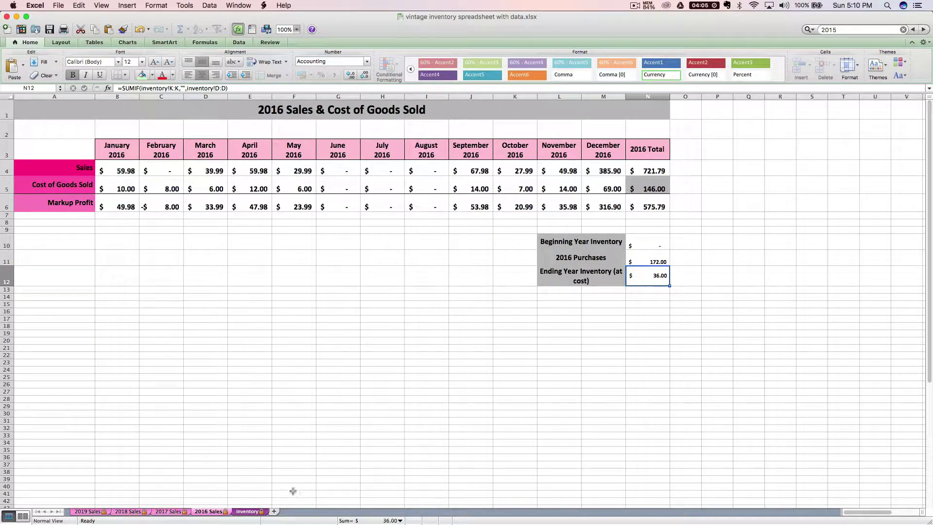
Filter the Inventory List's Date Sold column to show only (Blanks)
click(246, 512)
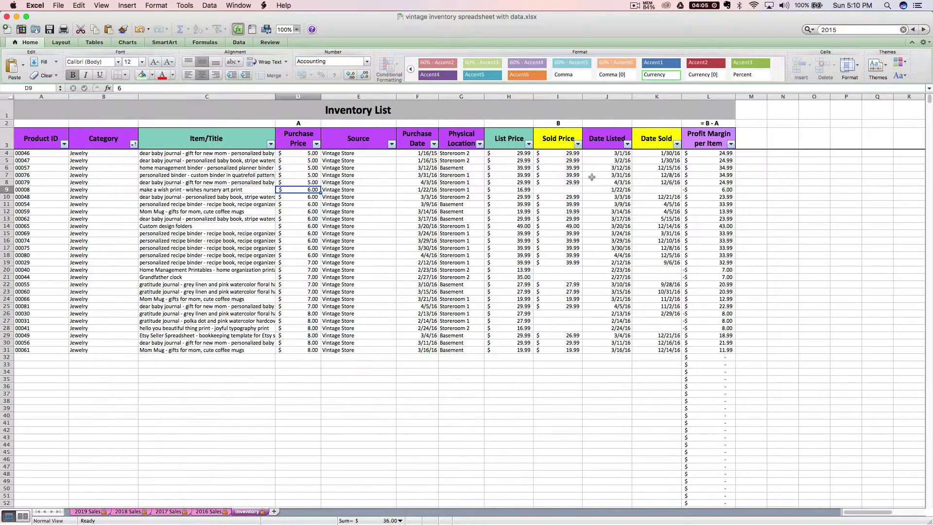
click(676, 144)
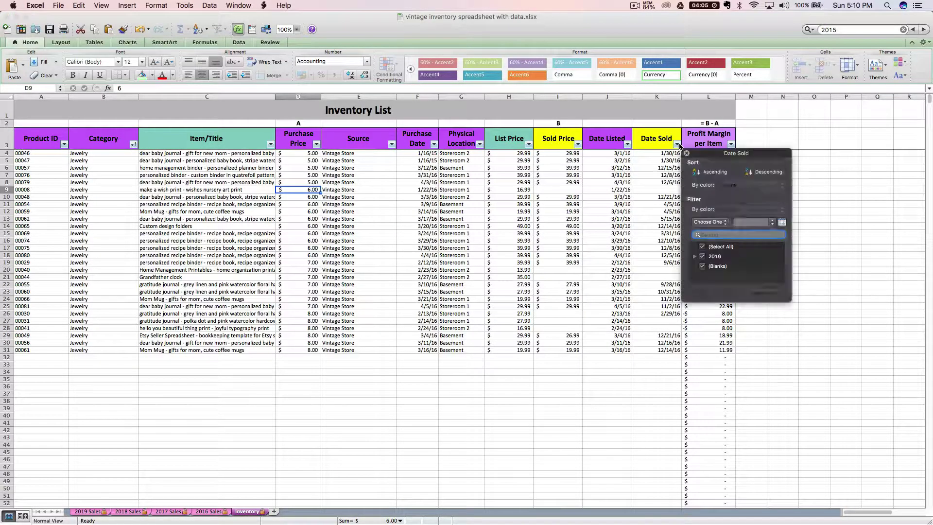
click(702, 247)
click(702, 267)
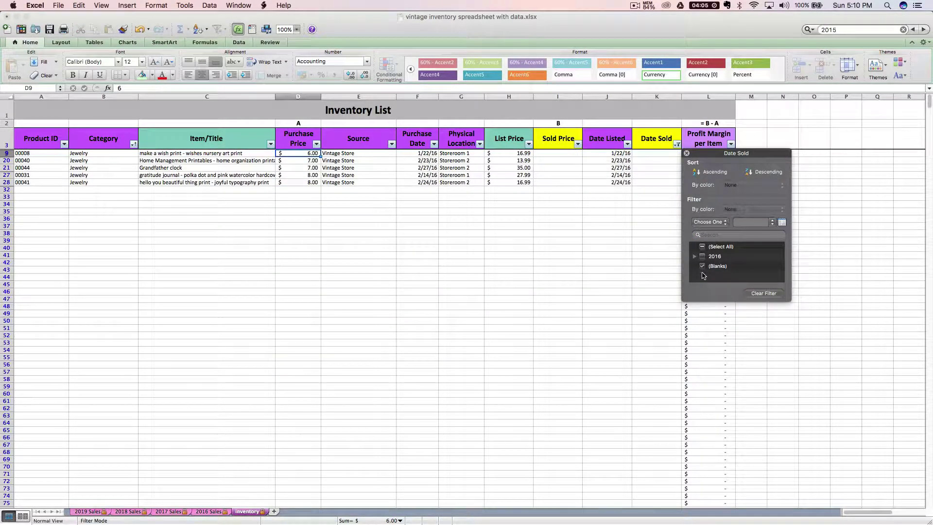
click(642, 268)
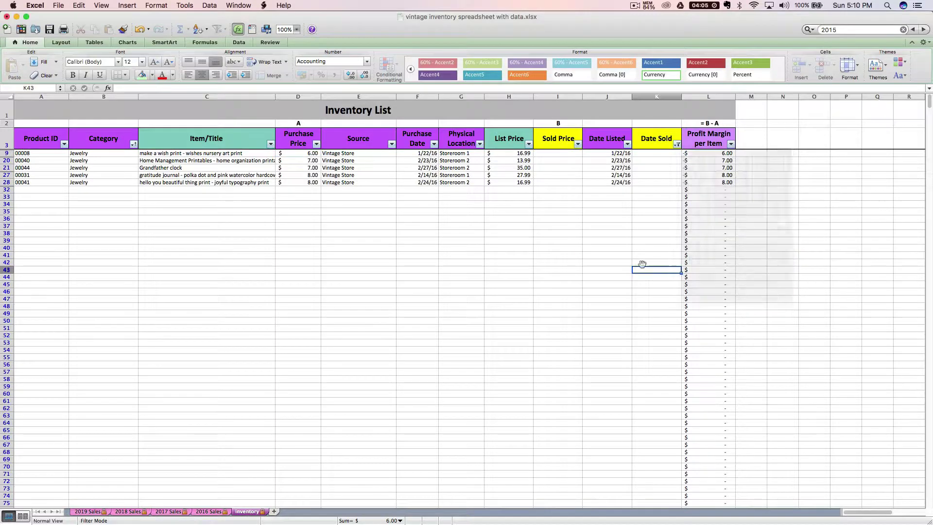
Highlight the five unsold item titles, then view the 2016 Sales $36.00 ending inventory
click(223, 153)
click(220, 160)
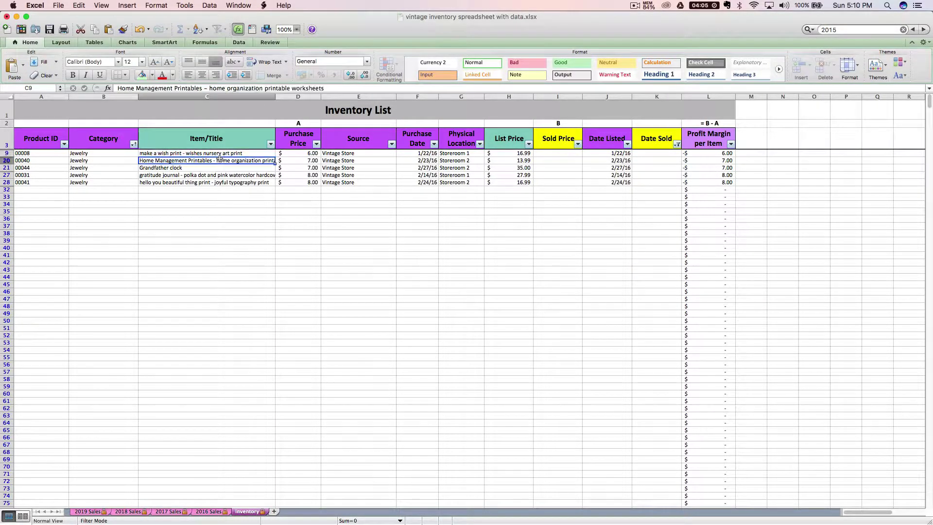
click(223, 174)
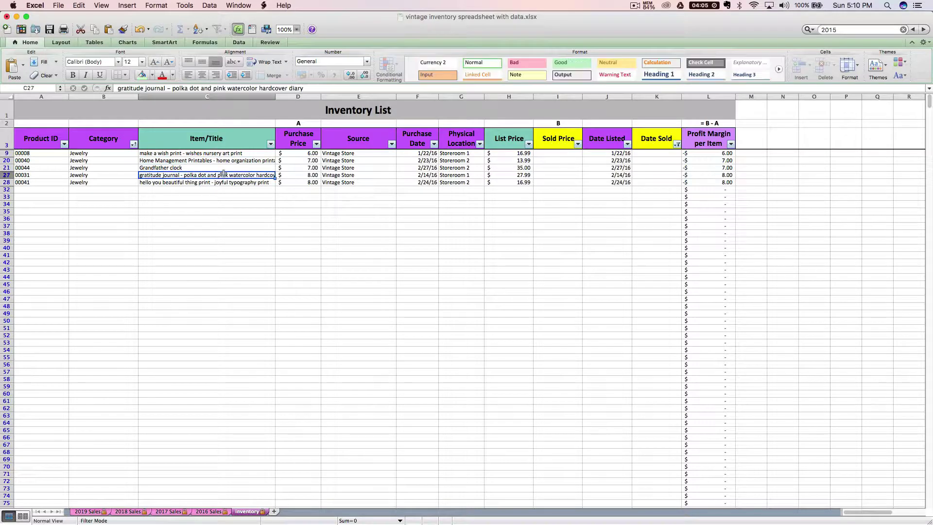
drag(201, 155, 202, 178)
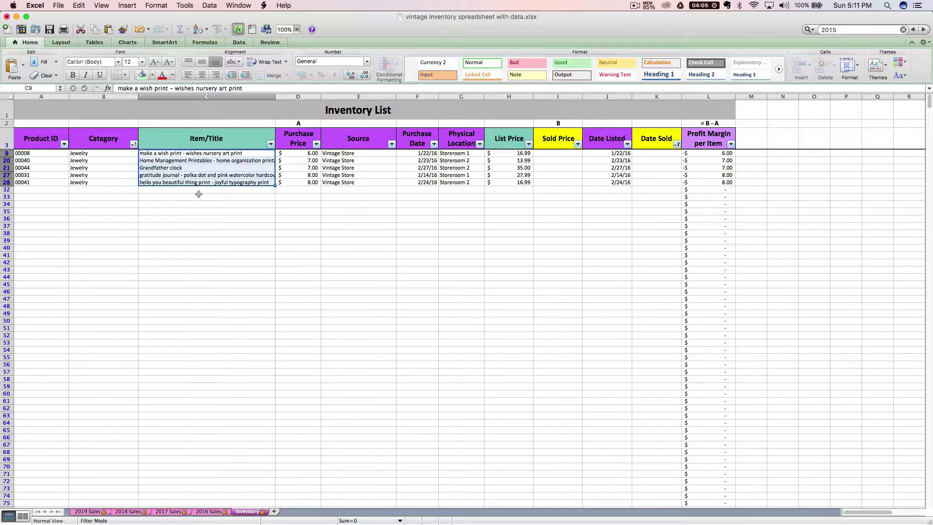
click(165, 161)
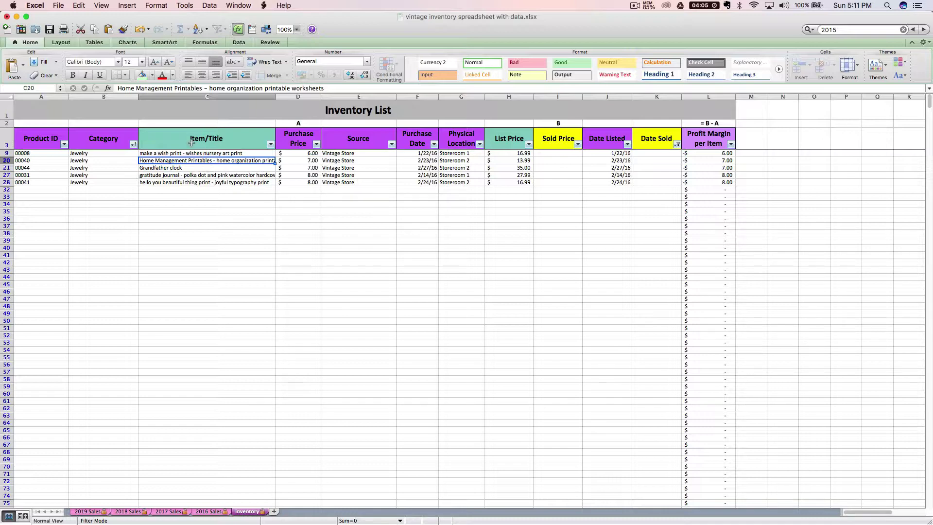
click(206, 512)
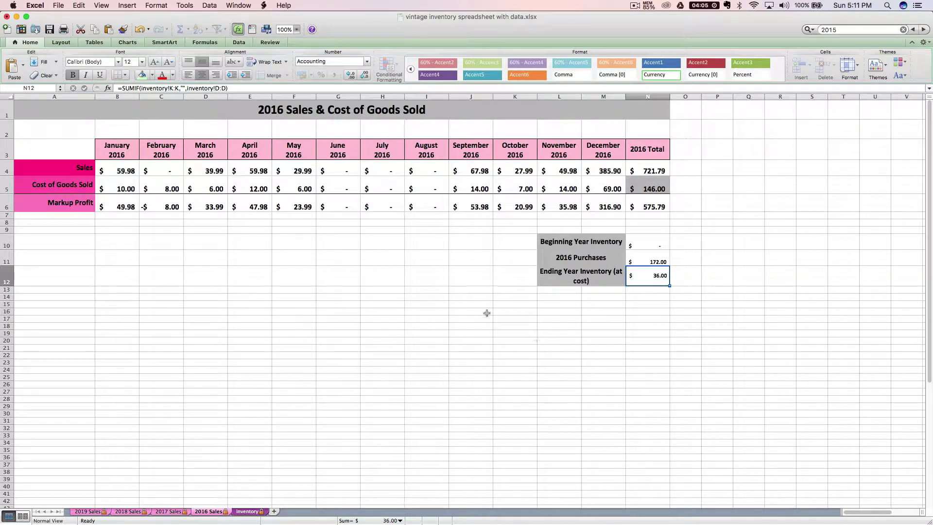
Enter 36 in N10 as the 2017 Beginning Year Inventory on the 2017 Sales sheet
click(169, 511)
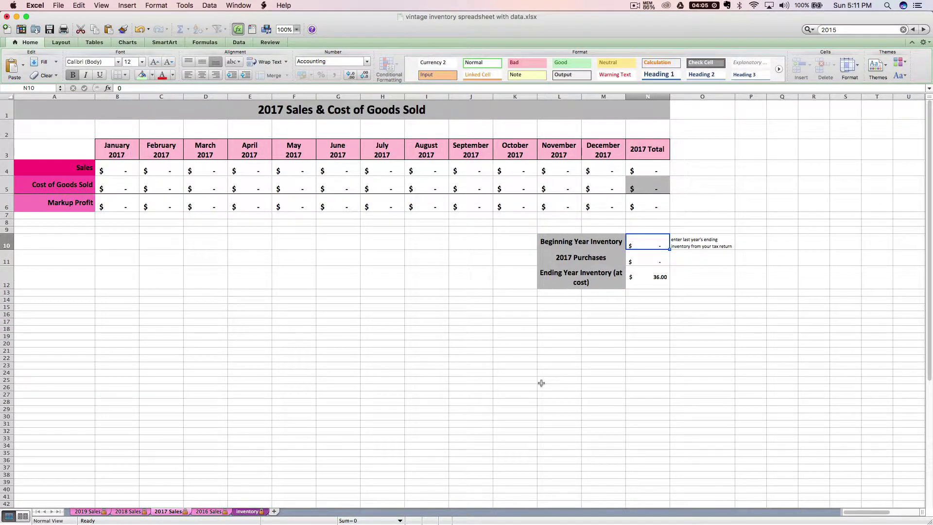
text(36)
key(Return)
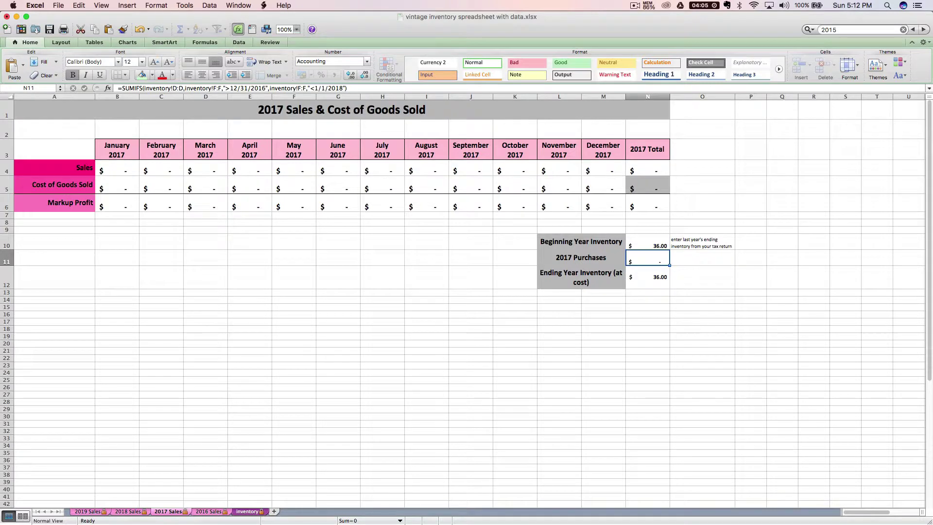
Reselect all Date Sold values so every item in rows 4–35 shows again
click(248, 511)
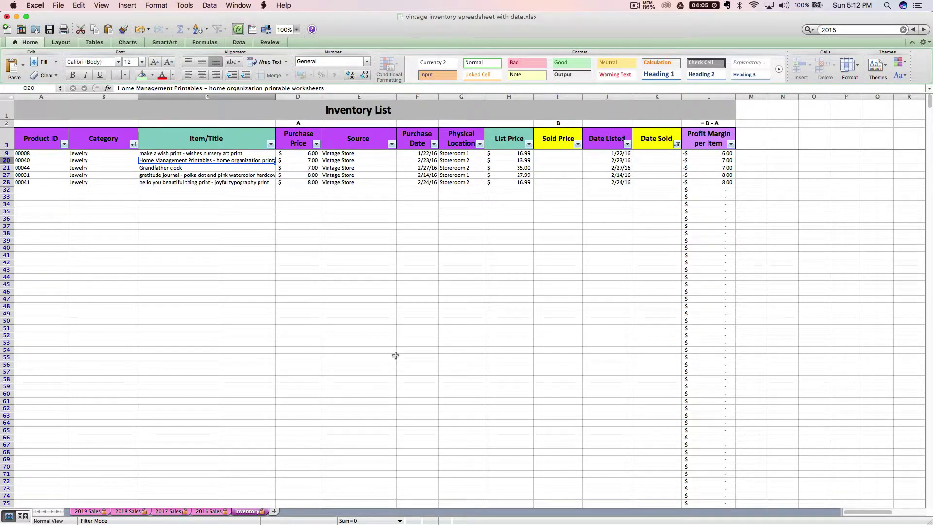
click(330, 226)
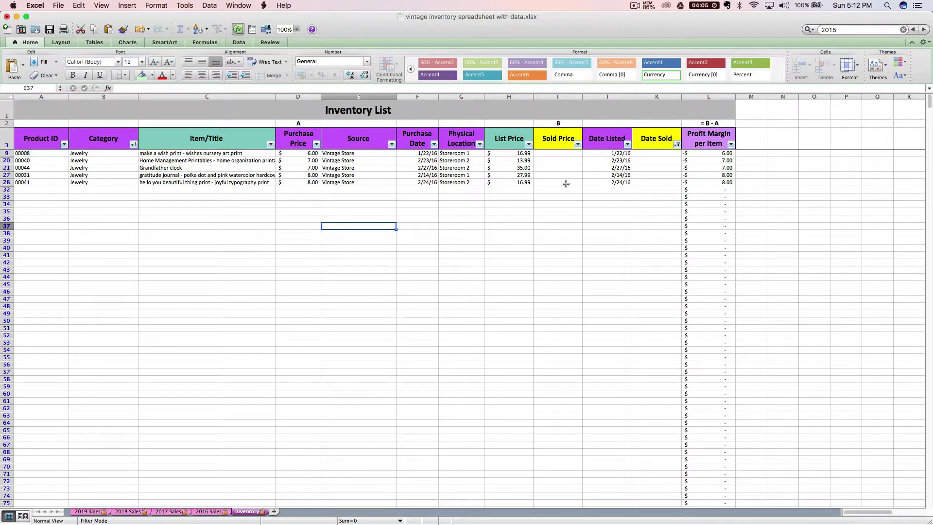
click(677, 144)
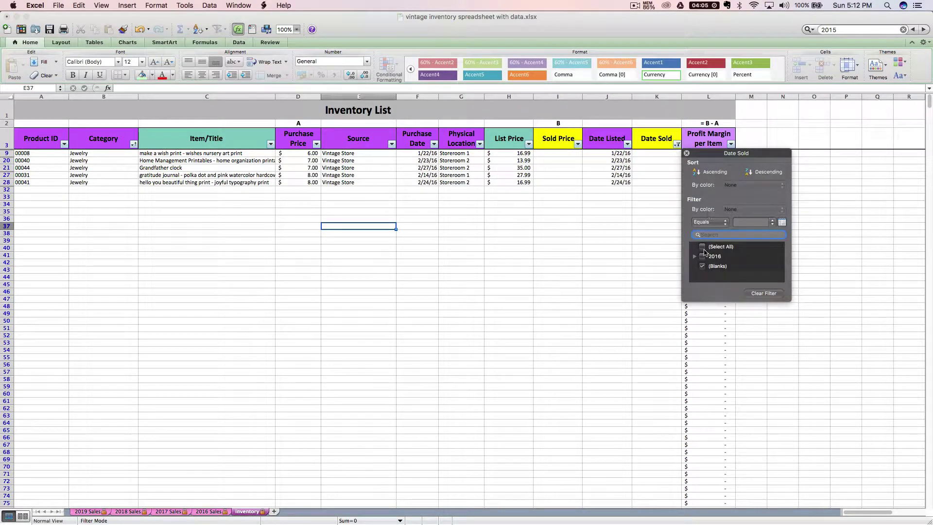
click(702, 247)
click(596, 249)
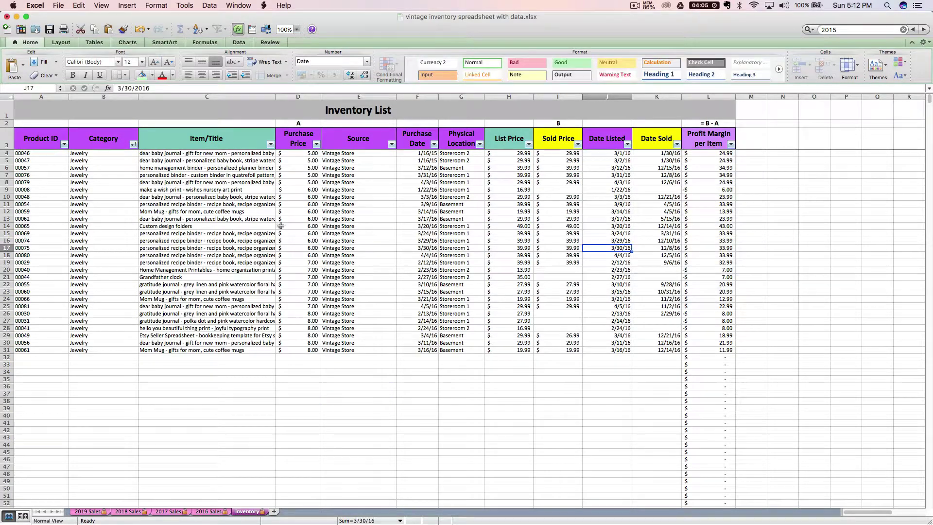